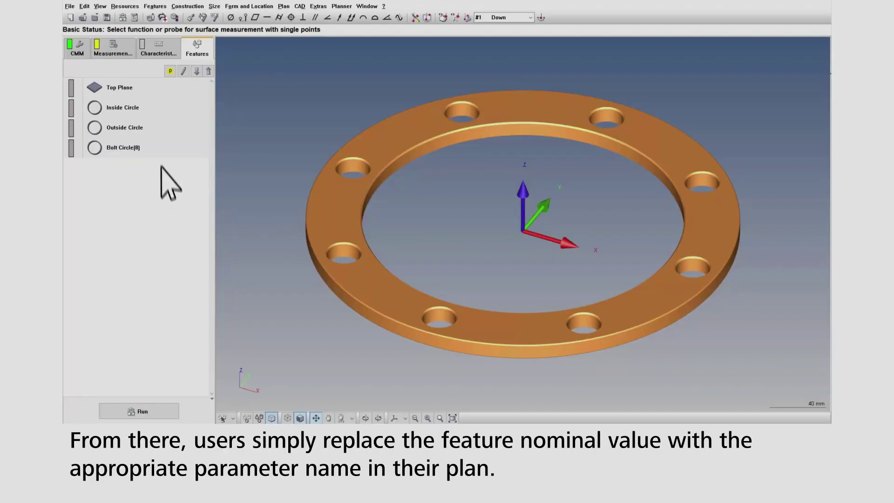
- Open the Outside Circle feature definition, whose nominal diameter is 310
{"action": "double_click", "coordinate": [155, 126]}
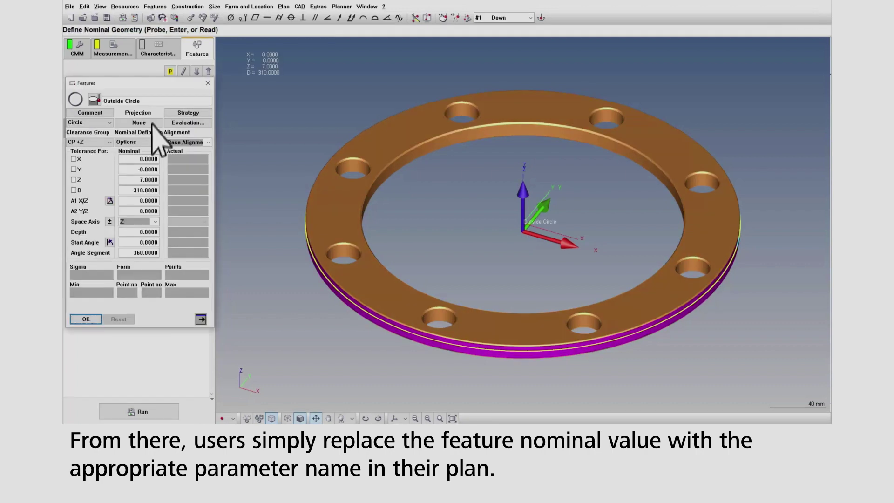
- Replace the Outside Circle's fixed diameter nominal with the formula OD and confirm the feature
{"action": "right_click", "coordinate": [155, 190]}
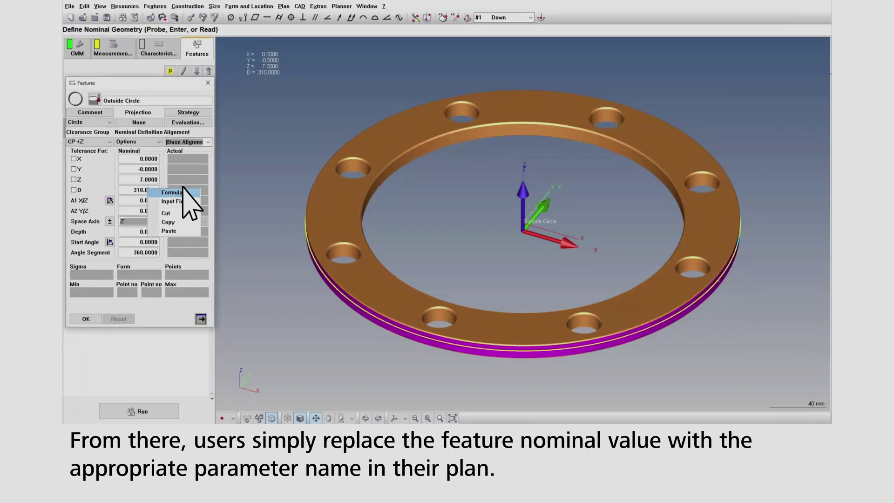
{"action": "left_click", "coordinate": [175, 192]}
{"action": "type", "text": "OD"}
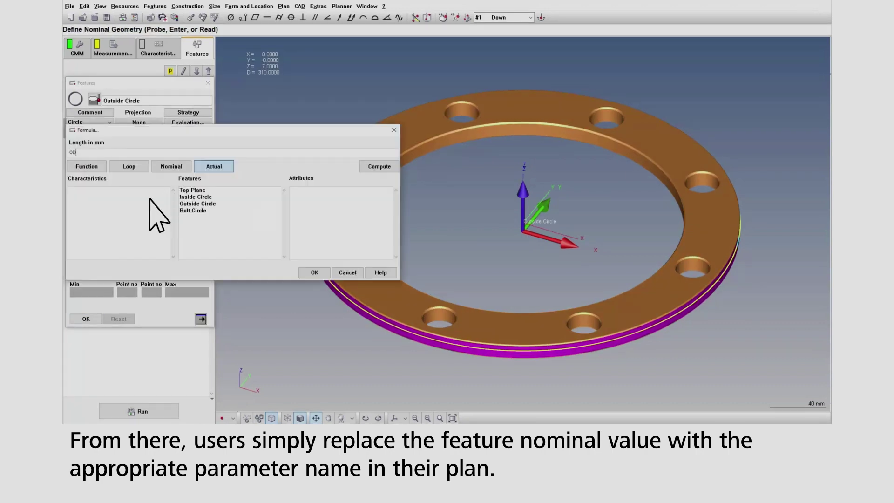
{"action": "left_click", "coordinate": [320, 272]}
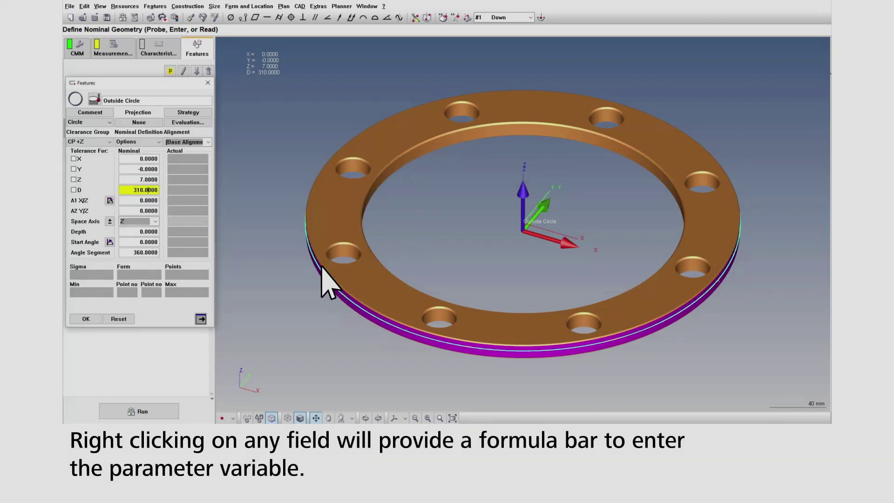
{"action": "left_click", "coordinate": [86, 318]}
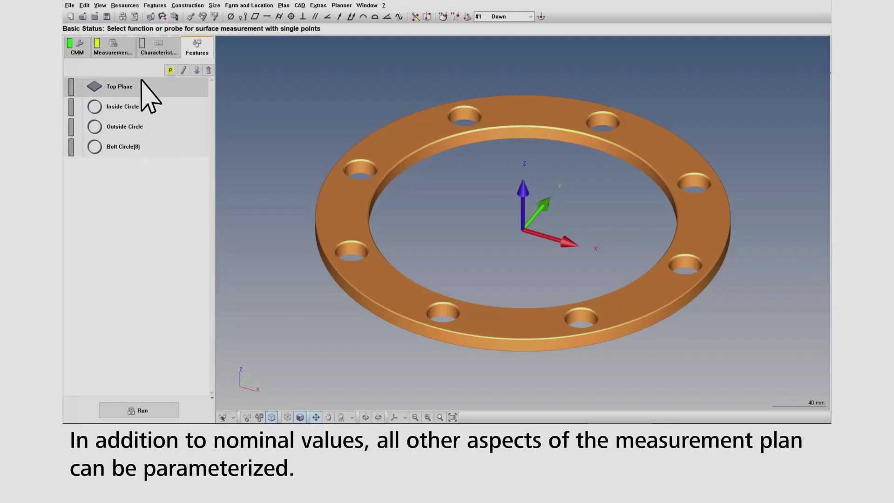
- Set the Top Plane's circle-path scan diameter to the formula OD - 8 and confirm
{"action": "double_click", "coordinate": [143, 87]}
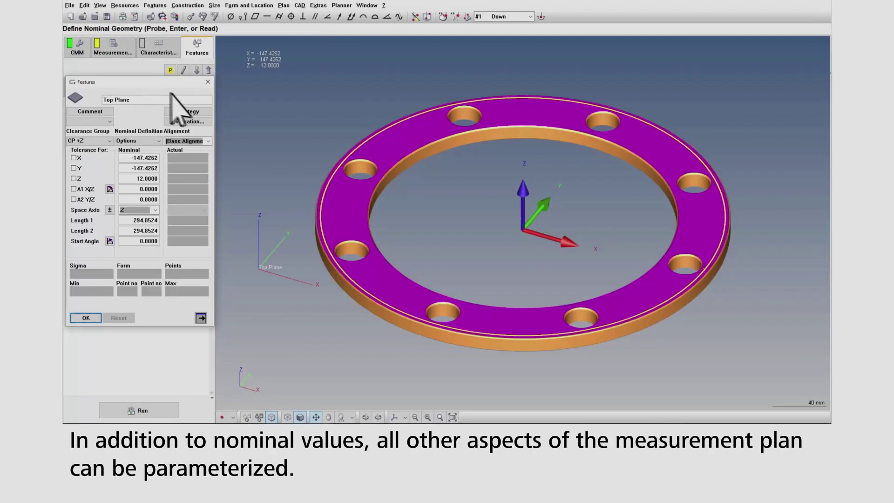
{"action": "left_click", "coordinate": [204, 119]}
{"action": "double_click", "coordinate": [114, 184]}
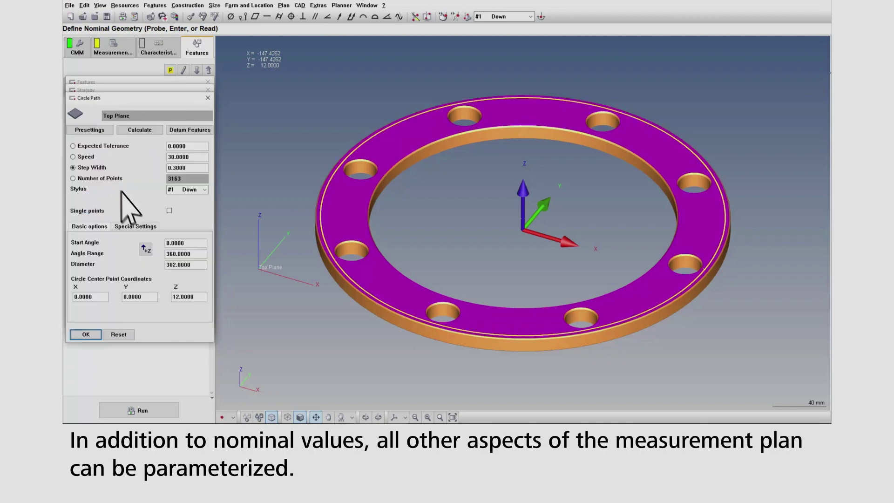
{"action": "right_click", "coordinate": [186, 264]}
{"action": "left_click", "coordinate": [203, 267]}
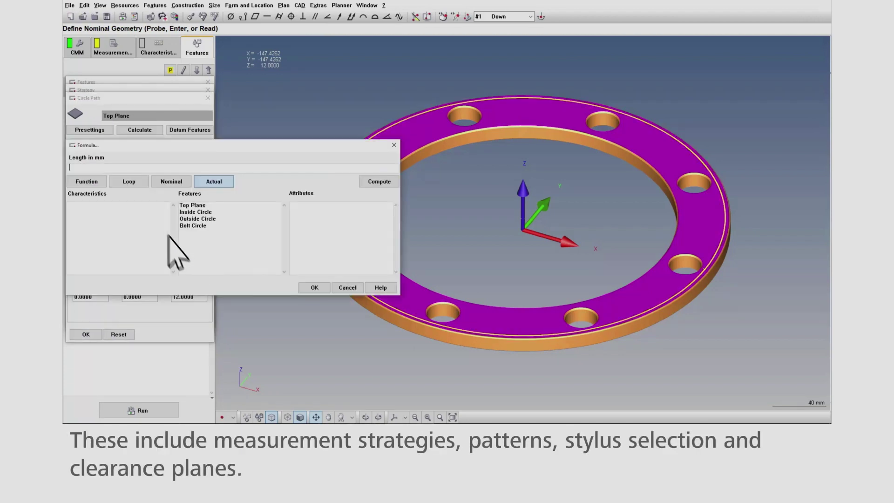
{"action": "type", "text": "OD - 8"}
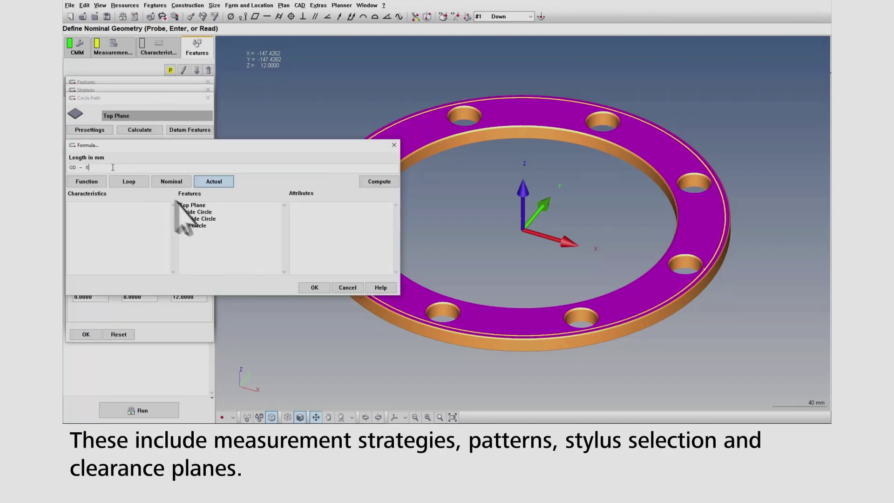
{"action": "left_click", "coordinate": [312, 288]}
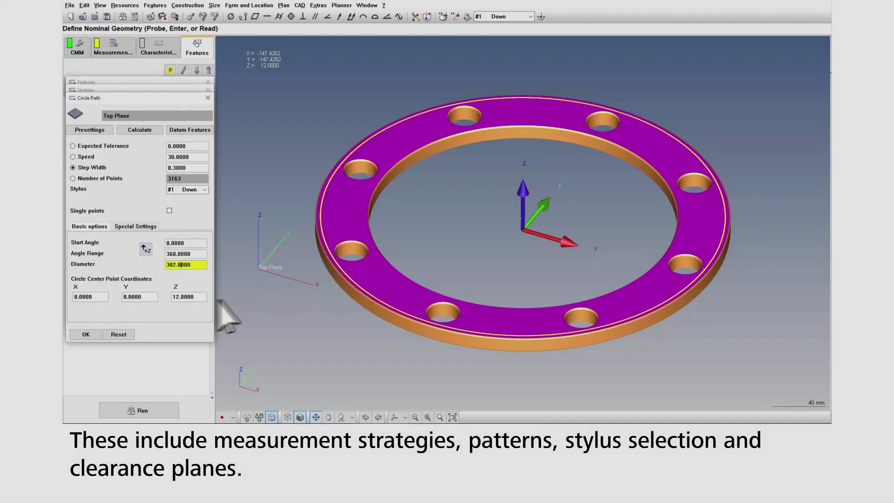
{"action": "left_click", "coordinate": [90, 333]}
{"action": "left_click", "coordinate": [87, 317]}
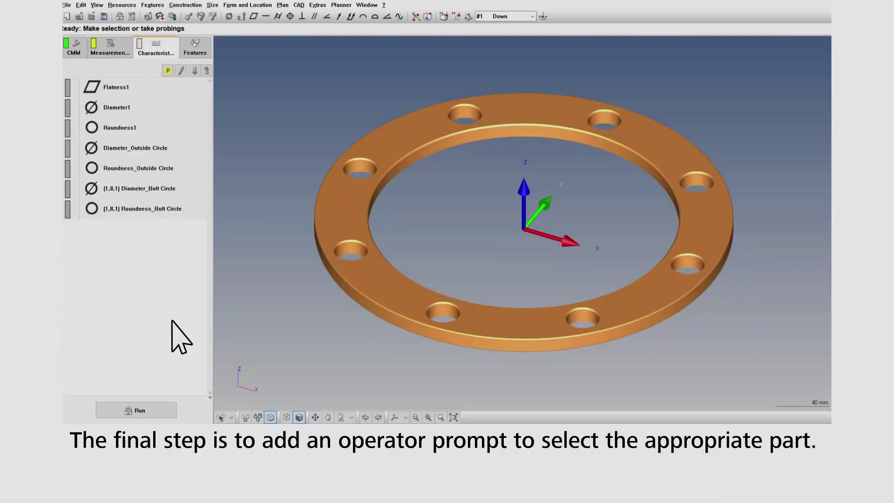
- Add Path = getActualInspectionDir() to the plan presettings and start a Pick = line
{"action": "right_click", "coordinate": [167, 316]}
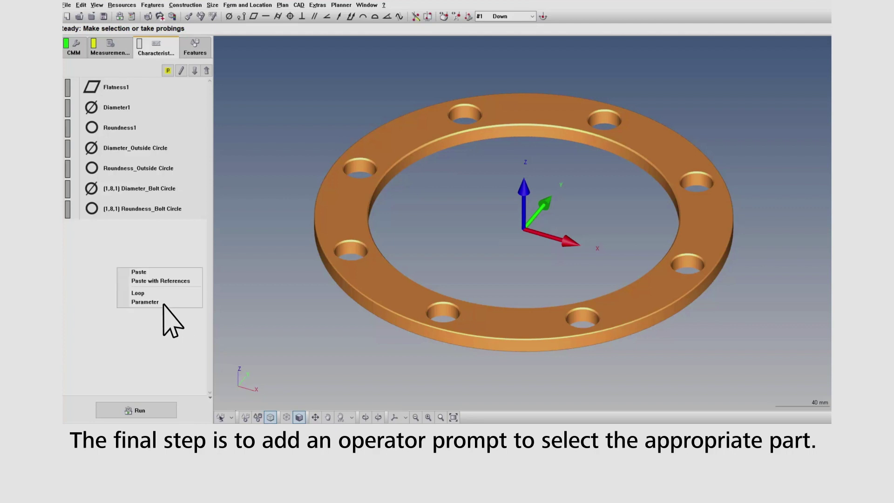
{"action": "left_click", "coordinate": [145, 302]}
{"action": "type", "text": "Path ="}
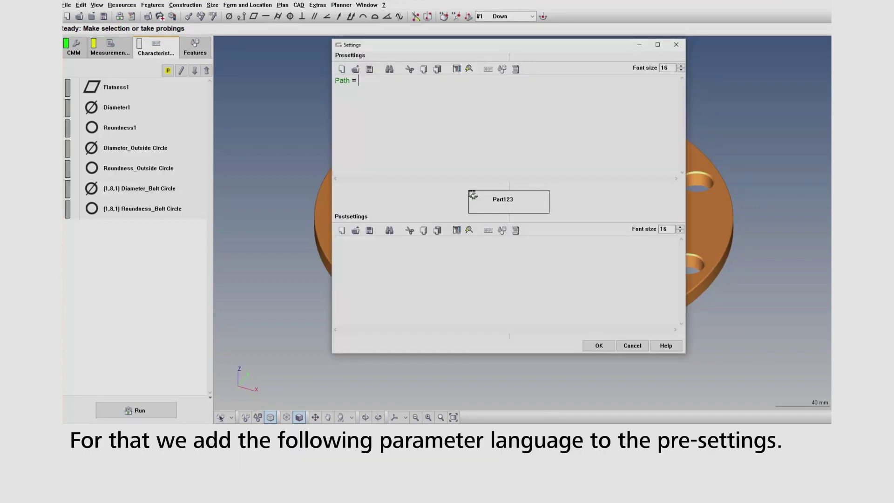
{"action": "right_click", "coordinate": [371, 81]}
{"action": "left_click", "coordinate": [413, 107]}
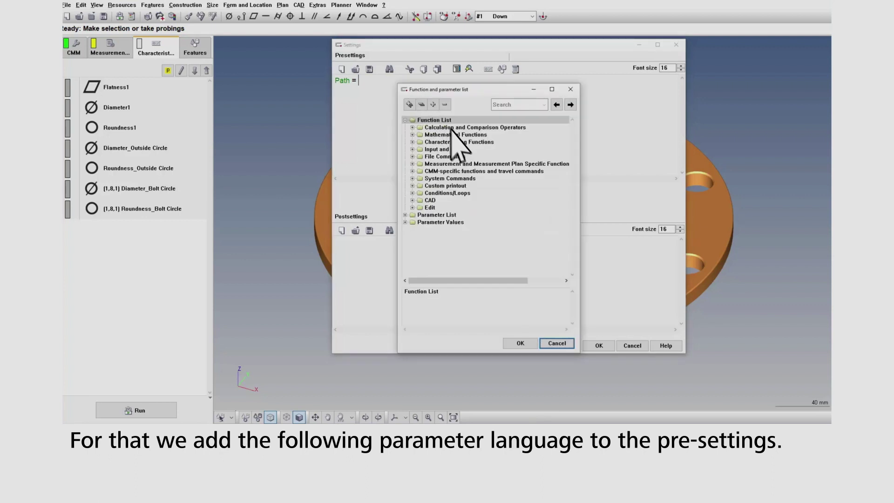
{"action": "double_click", "coordinate": [454, 156]}
{"action": "left_click", "coordinate": [489, 229]}
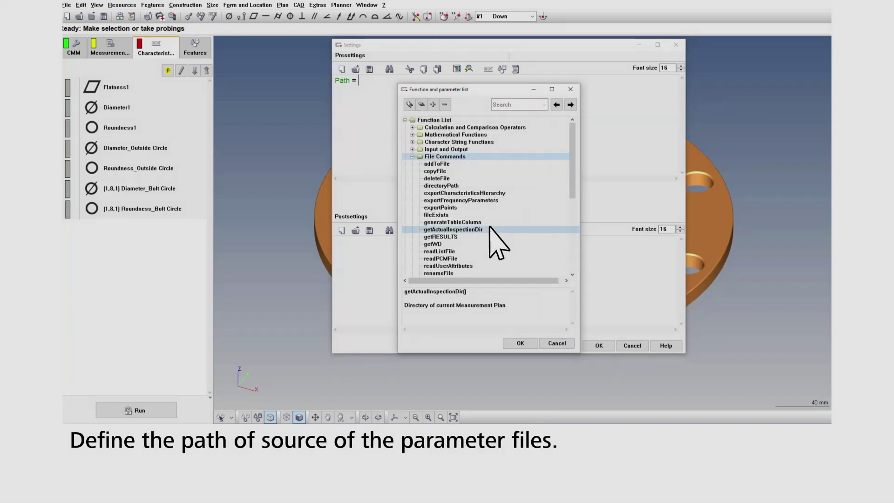
{"action": "double_click", "coordinate": [489, 229]}
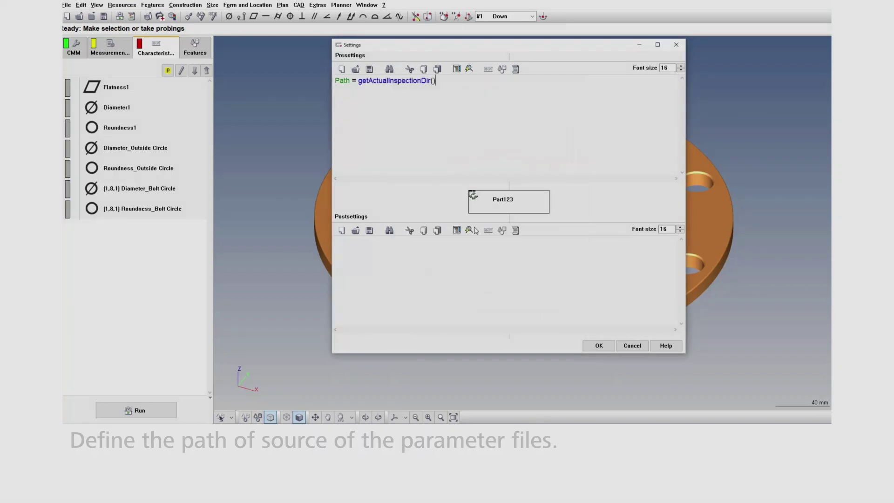
{"action": "key", "text": "Return"}
{"action": "key", "text": "Return"}
{"action": "type", "text": "Pick ="}
{"action": "right_click", "coordinate": [366, 105]}
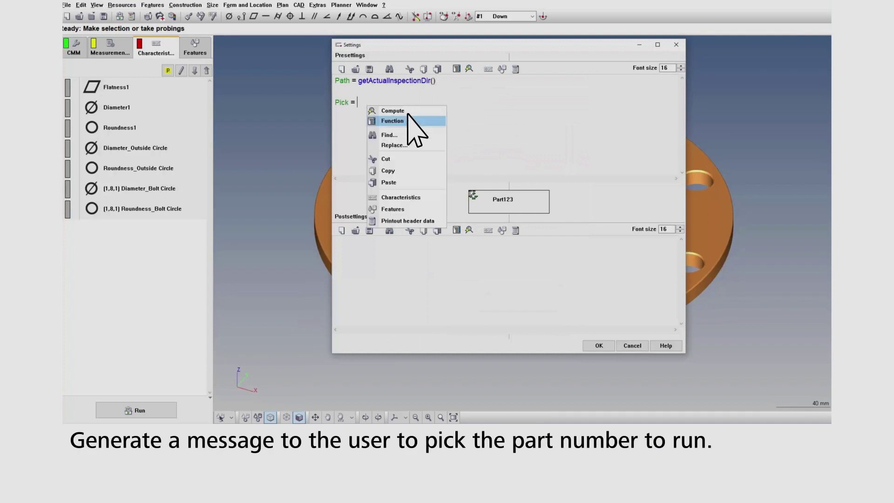
- Set Pick to an inquireList prompt offering parts 123-A, 123-B and 123-C
{"action": "left_click", "coordinate": [408, 120]}
{"action": "double_click", "coordinate": [447, 173]}
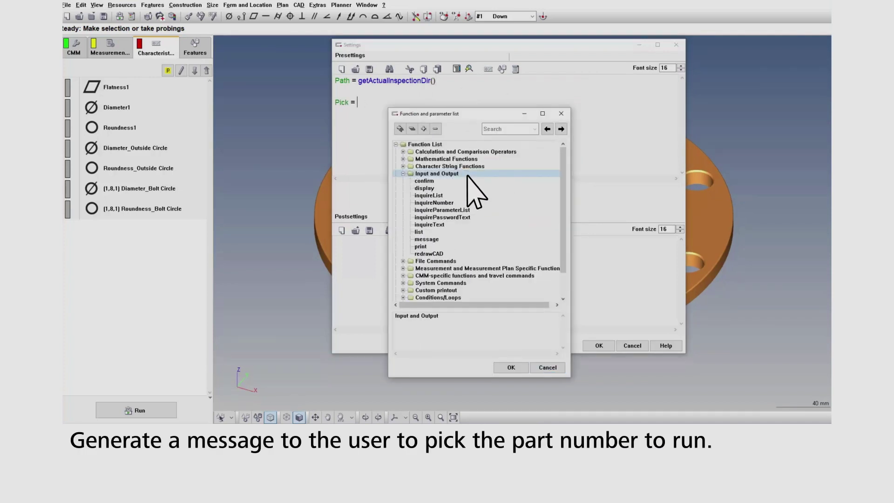
{"action": "left_click", "coordinate": [467, 195]}
{"action": "double_click", "coordinate": [466, 196]}
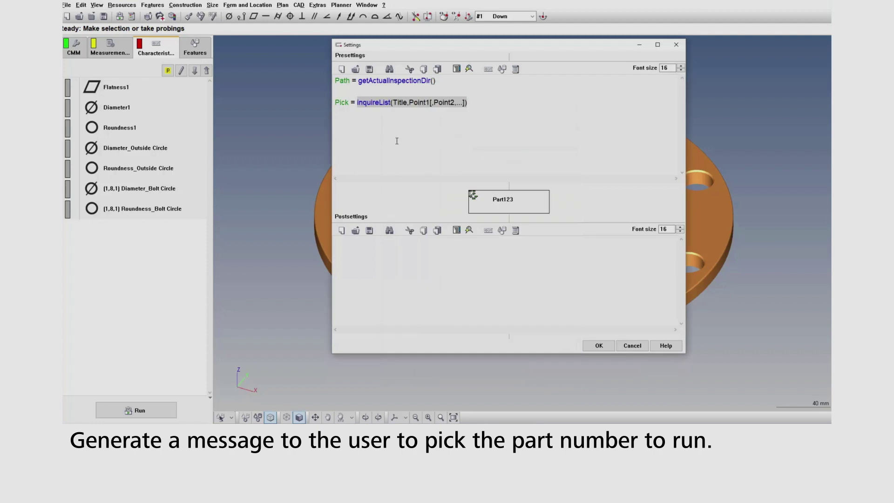
{"action": "type", "text": "\"Select a part to run.\",\"123"}
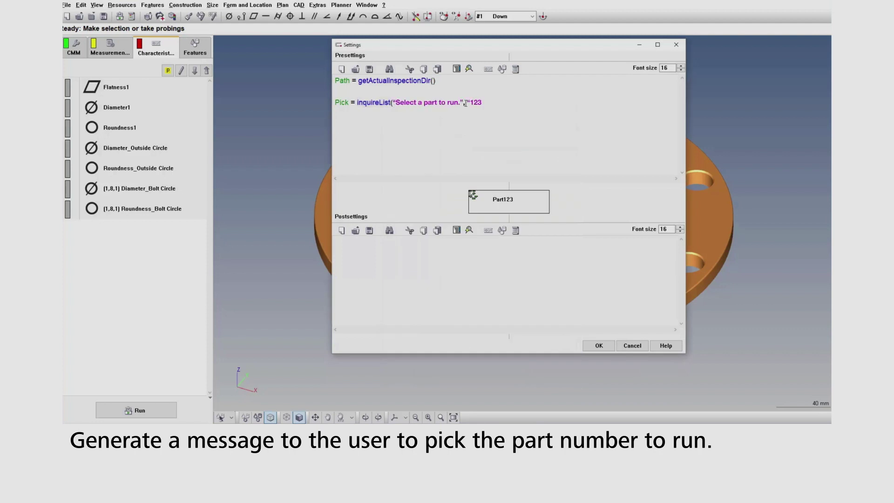
{"action": "type", "text": "-A\",\"123-B\",\"123-C\")"}
{"action": "key", "text": "Return"}
{"action": "key", "text": "Return"}
- Add readPCMFile(Path + "/" + Pick + ".para") to the presettings and close the settings
{"action": "right_click", "coordinate": [344, 124]}
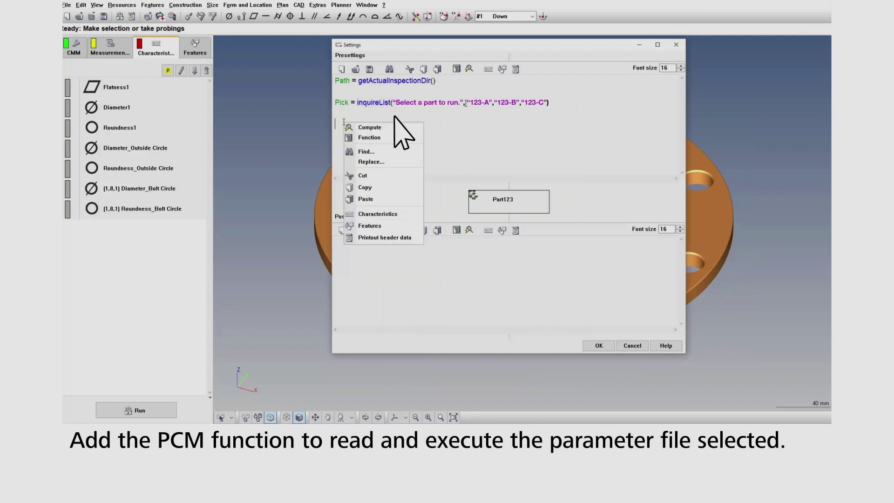
{"action": "left_click", "coordinate": [386, 138]}
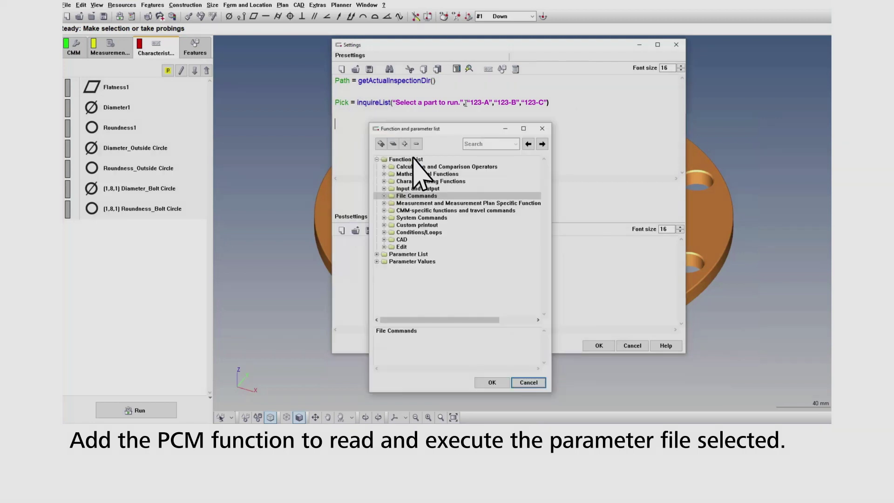
{"action": "double_click", "coordinate": [429, 196]}
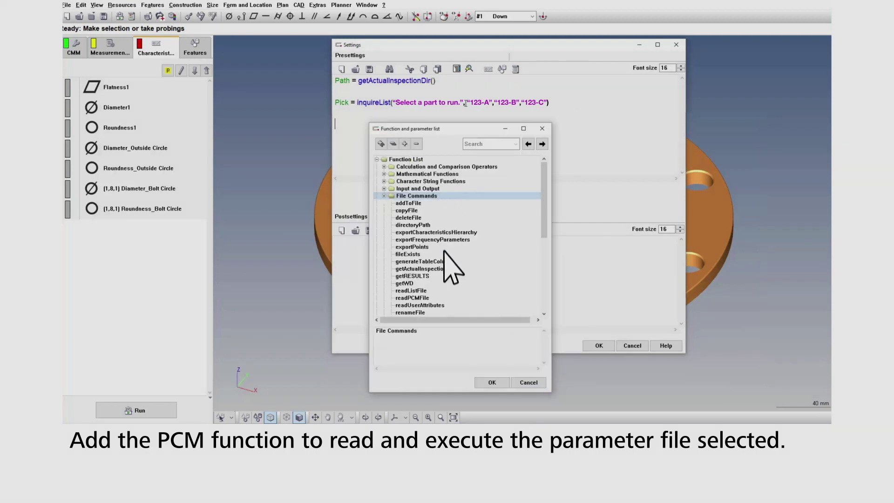
{"action": "left_click", "coordinate": [420, 298]}
{"action": "double_click", "coordinate": [446, 296]}
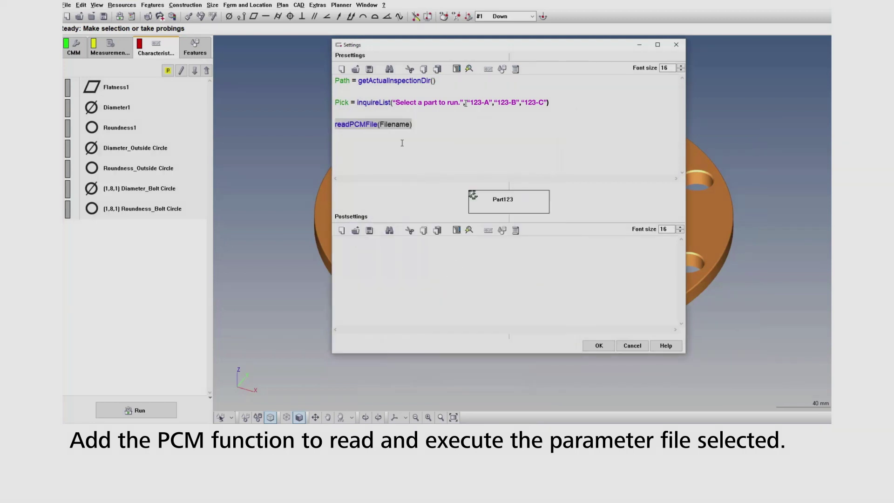
{"action": "key", "text": "BackSpace"}
{"action": "key", "text": "BackSpace"}
{"action": "key", "text": "BackSpace"}
{"action": "type", "text": "Path + “/” +"}
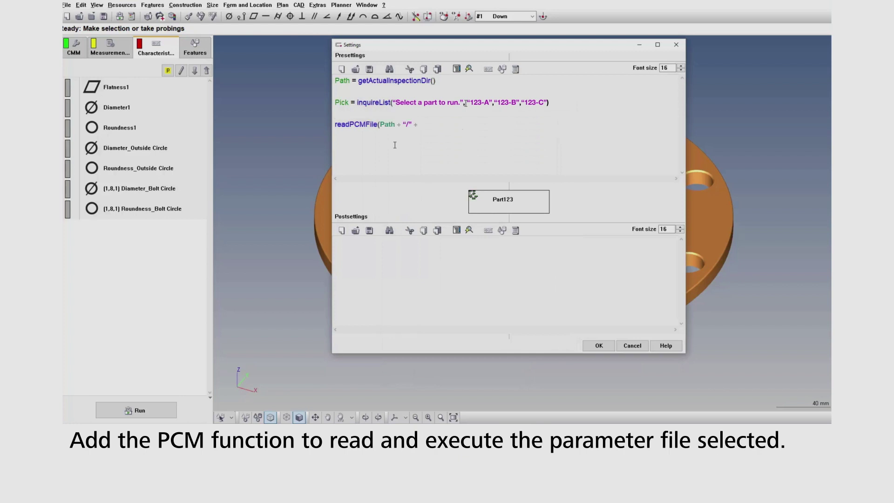
{"action": "type", "text": "Pick + \".para\")"}
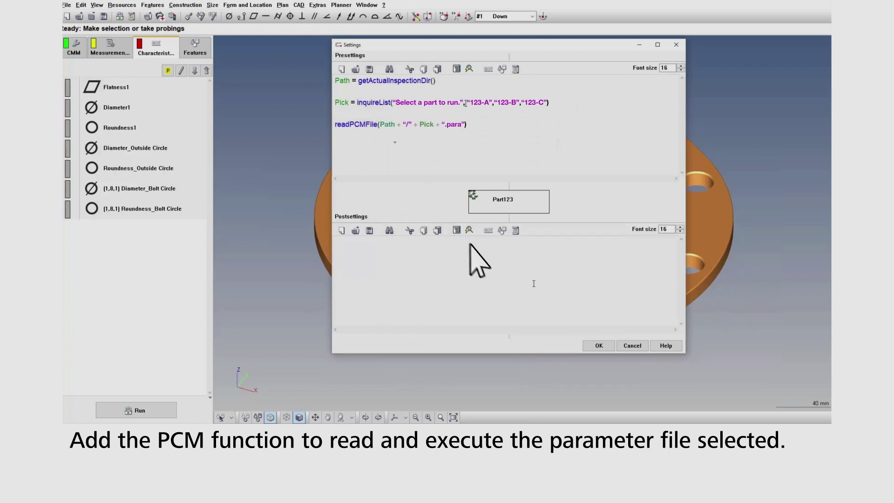
{"action": "left_click", "coordinate": [593, 345]}
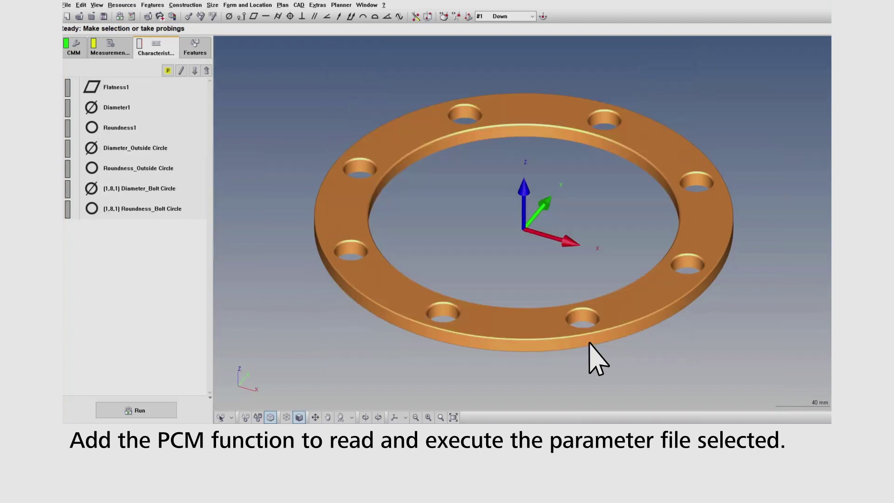
- Run the measurement plan, choosing part 123-A at the part prompt
{"action": "left_click", "coordinate": [148, 406]}
{"action": "left_click", "coordinate": [271, 314]}
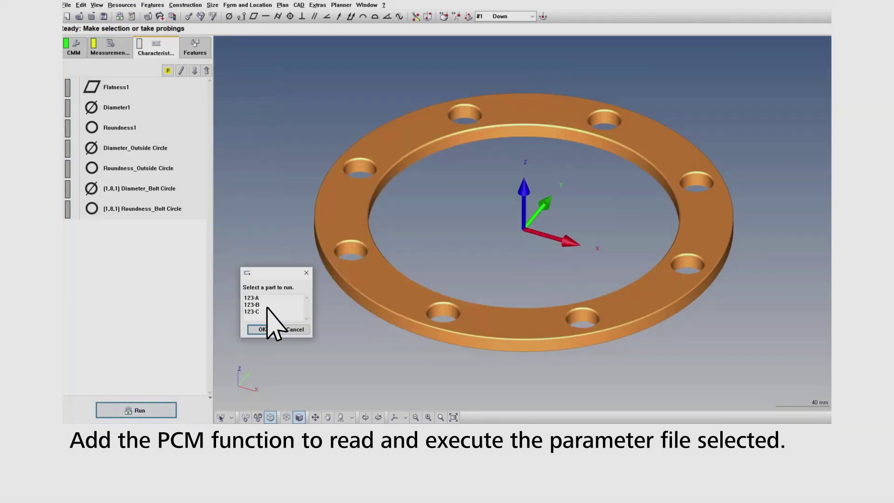
{"action": "left_click", "coordinate": [268, 297]}
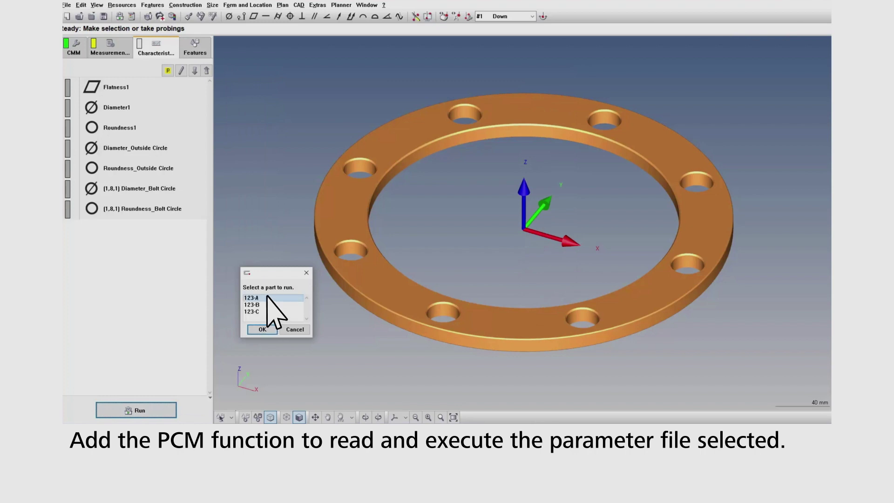
{"action": "left_click", "coordinate": [267, 328]}
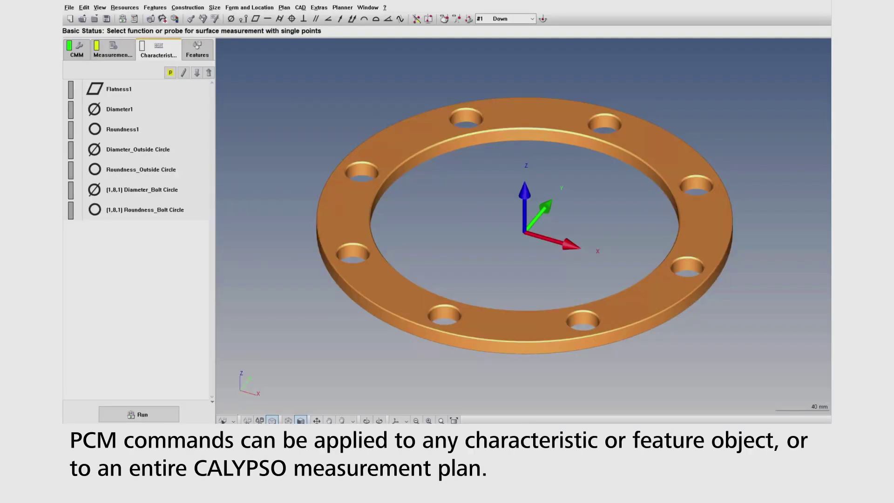
- Open the parameter settings of the Diameter1 characteristic
{"action": "left_click", "coordinate": [161, 102]}
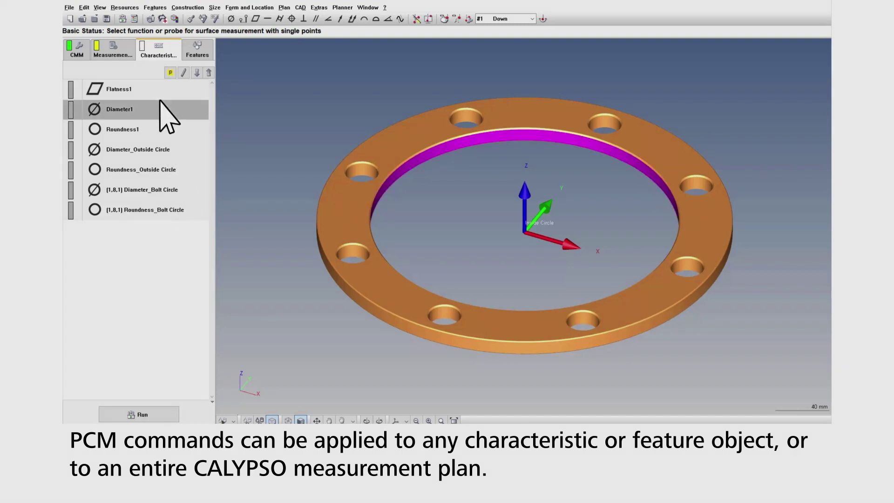
{"action": "right_click", "coordinate": [159, 104]}
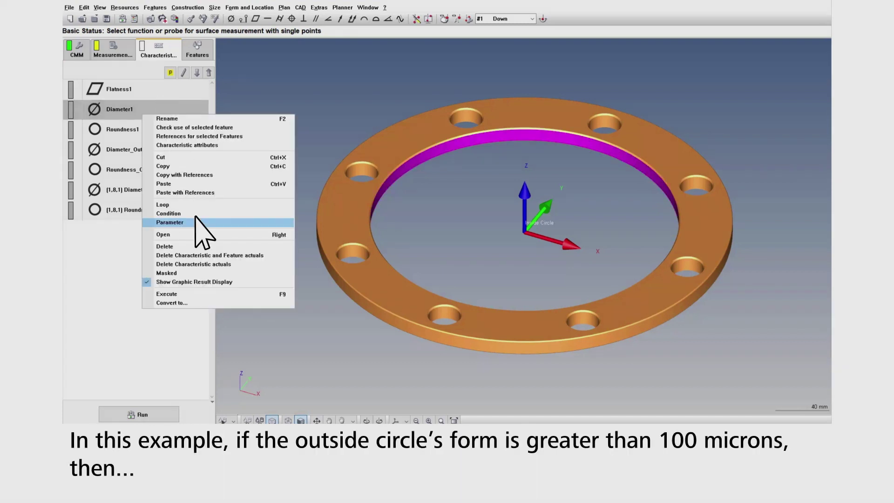
{"action": "left_click", "coordinate": [170, 222]}
{"action": "type", "text": "if getActual(\"Outside Circle\").form >0"}
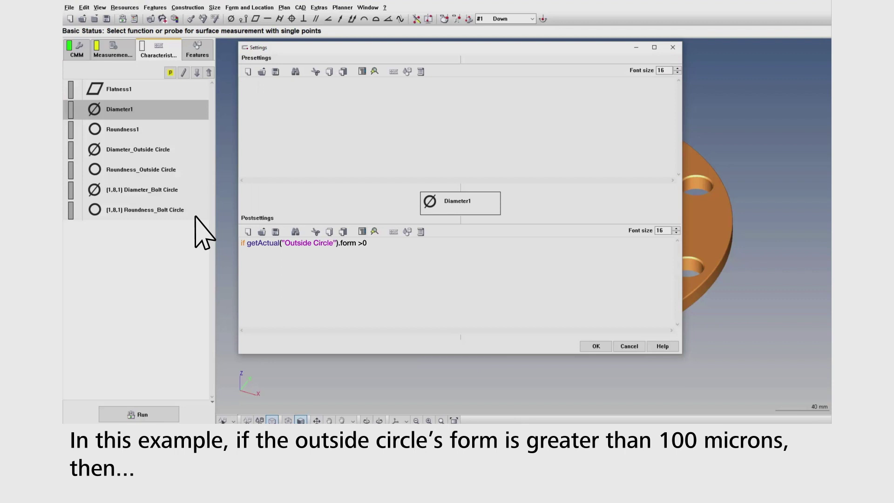
{"action": "type", "text": ".100 then"}
- Write the postsettings if/confirm/message/endinspection() block for Outside Circle form above 0.100
{"action": "key", "text": "Return"}
{"action": "key", "text": "Tab"}
{"action": "type", "text": "decision = confirm(\"Form of Outside Circle is \" + ("}
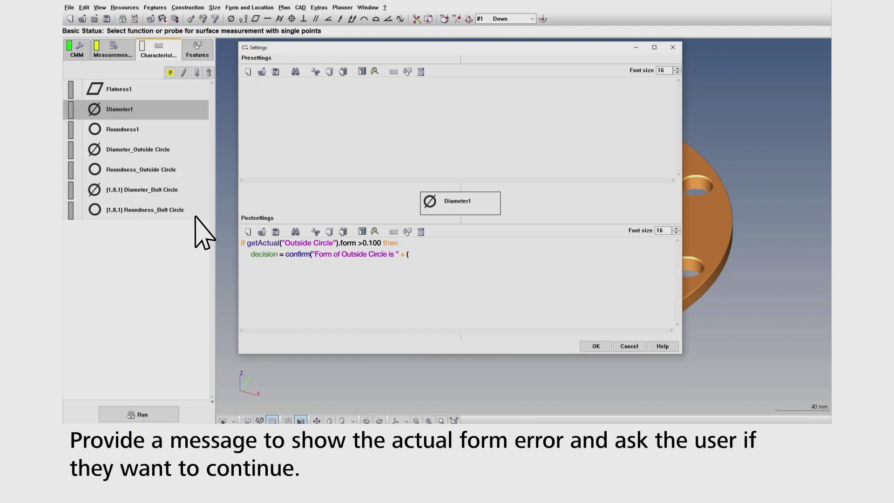
{"action": "type", "text": "formatL(getActual(\"Outside Circle\").form,4)) + cr() + \"Do you want to continue?\")"}
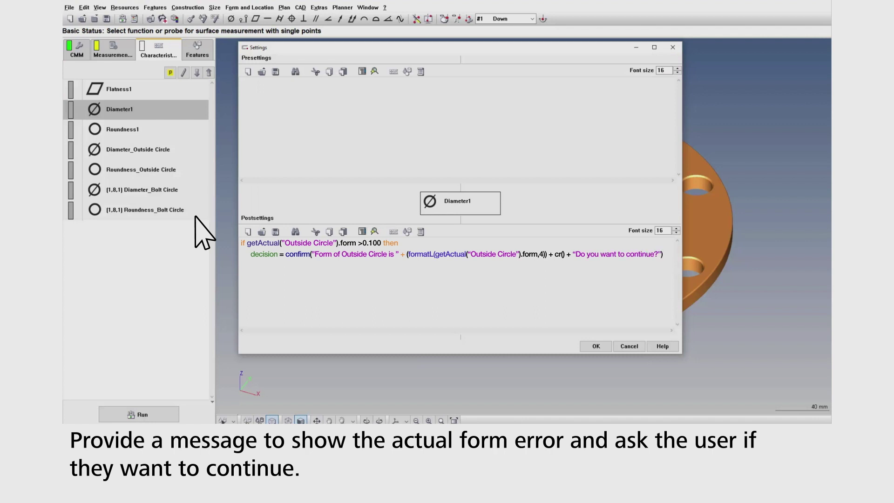
{"action": "key", "text": "Return"}
{"action": "type", "text": "if decision == false then"}
{"action": "key", "text": "Return"}
{"action": "key", "text": "Tab"}
{"action": "type", "text": "message (\"Ending the Measurement Plan!\")"}
{"action": "key", "text": "Return"}
{"action": "type", "text": "endinspection()"}
{"action": "key", "text": "Return"}
{"action": "type", "text": "endif endif"}
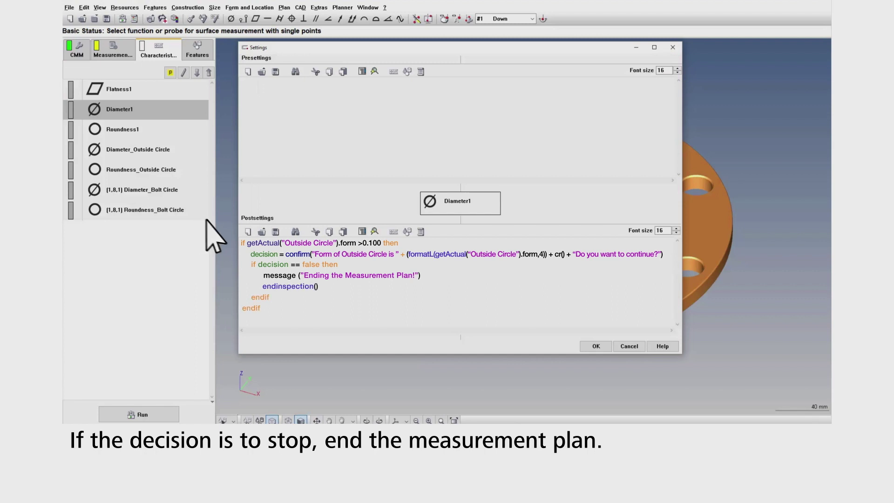
{"action": "left_click", "coordinate": [597, 346]}
- Rerun the plan and answer No at the continue prompt to end it
{"action": "left_click", "coordinate": [160, 414]}
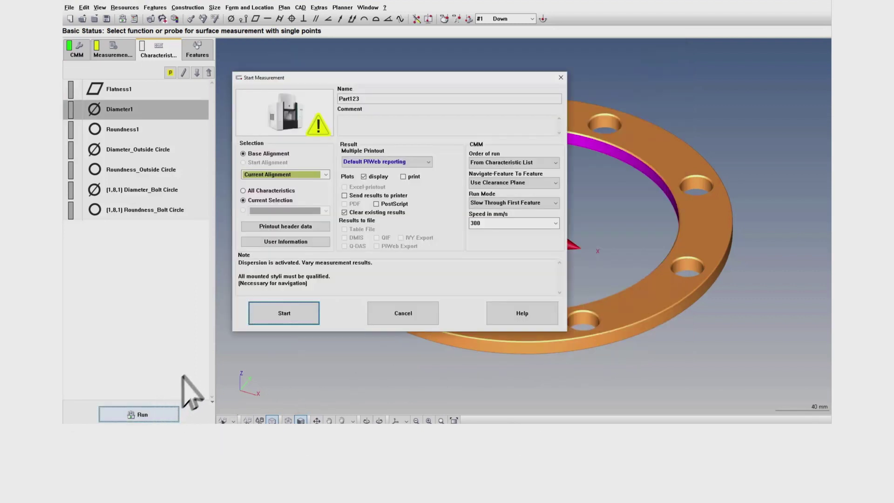
{"action": "left_click", "coordinate": [265, 311]}
{"action": "left_click", "coordinate": [306, 322]}
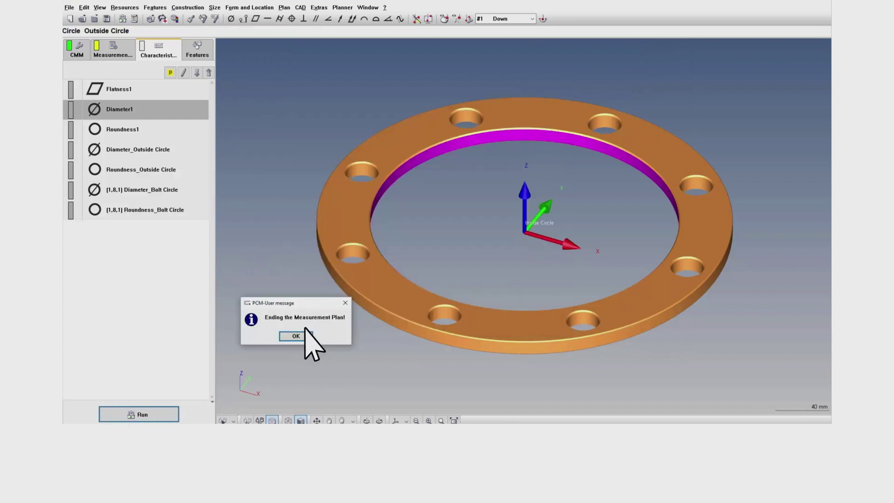